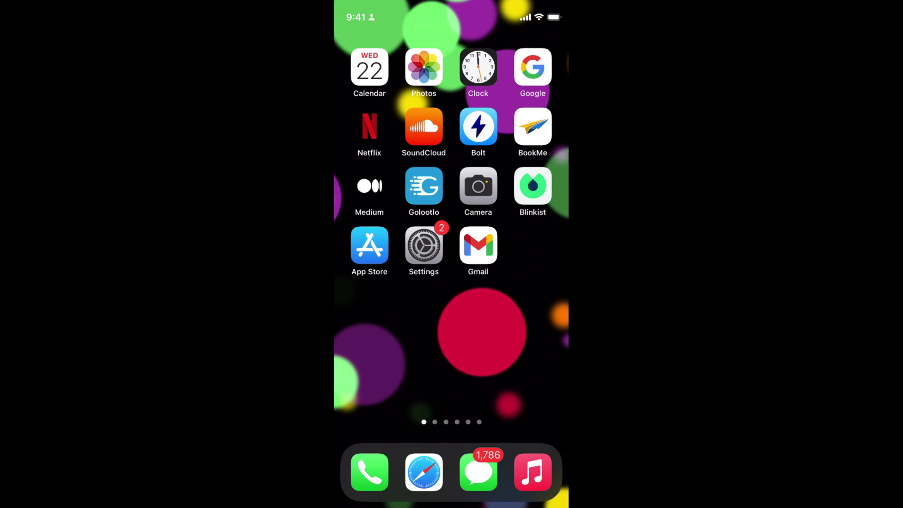
Launch the Settings app and bring Safari into view in the per-app list
{"action": "left_click", "coordinate": [423, 245]}
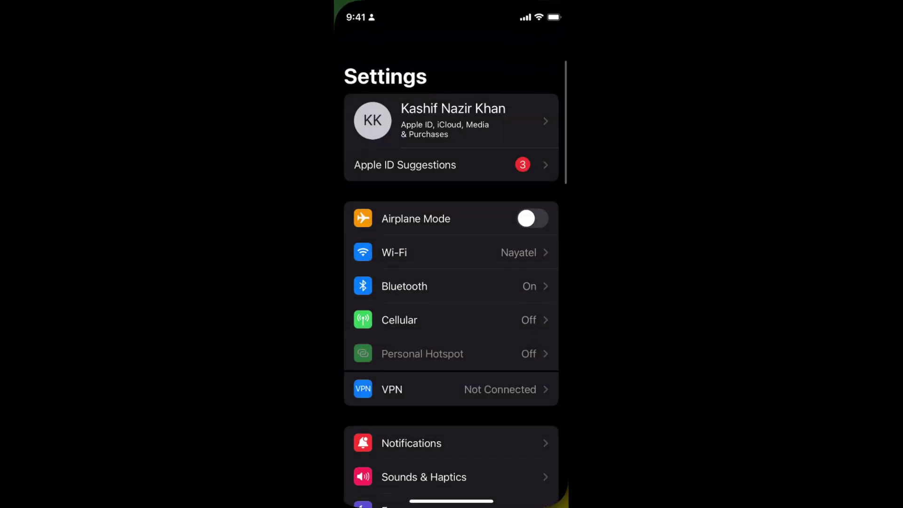
{"action": "scroll", "coordinate": [451, 282], "scroll_direction": "down", "scroll_amount": 10}
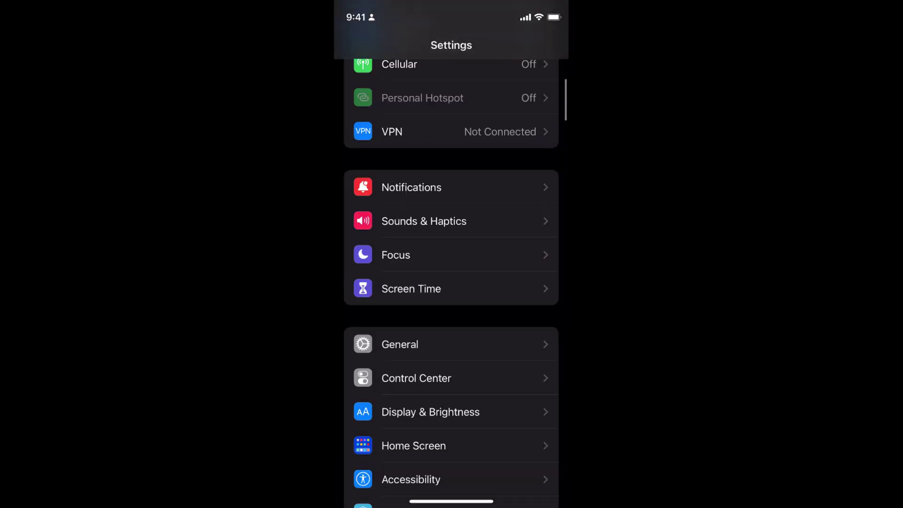
{"action": "scroll", "coordinate": [451, 283], "scroll_direction": "down", "scroll_amount": 3}
{"action": "scroll", "coordinate": [451, 282], "scroll_direction": "down", "scroll_amount": 5}
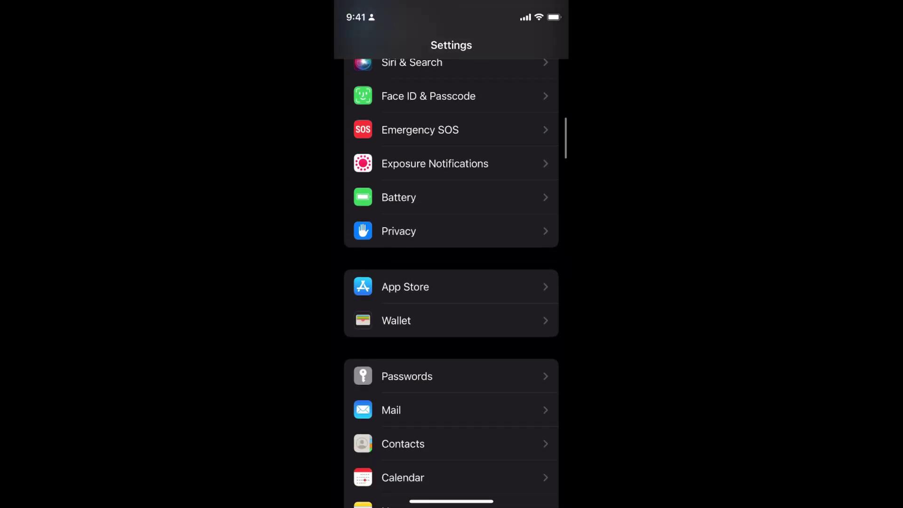
{"action": "scroll", "coordinate": [452, 282], "scroll_direction": "down", "scroll_amount": 7}
{"action": "scroll", "coordinate": [452, 282], "scroll_direction": "down", "scroll_amount": 5}
{"action": "scroll", "coordinate": [452, 283], "scroll_direction": "down", "scroll_amount": 3}
{"action": "scroll", "coordinate": [452, 282], "scroll_direction": "down", "scroll_amount": 1}
{"action": "scroll", "coordinate": [451, 282], "scroll_direction": "down", "scroll_amount": 1}
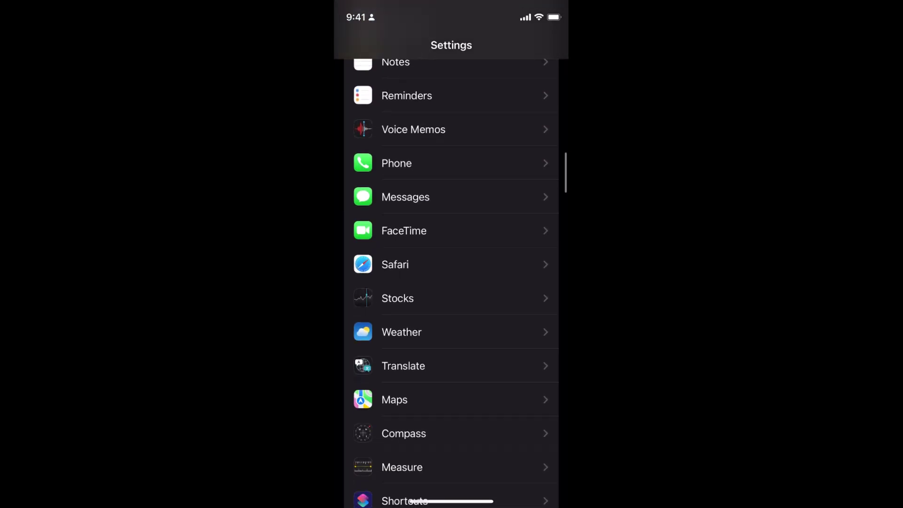
{"action": "left_click", "coordinate": [395, 264]}
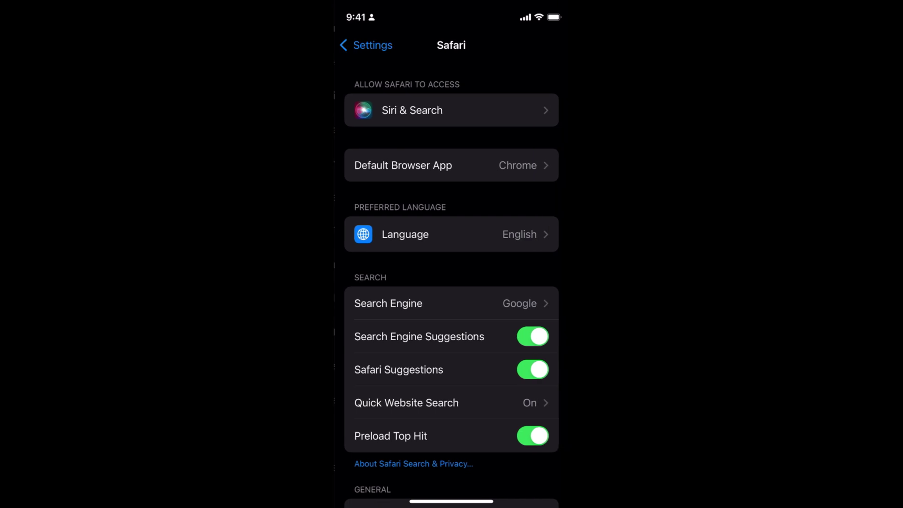
{"action": "scroll", "coordinate": [452, 283], "scroll_direction": "down", "scroll_amount": 1}
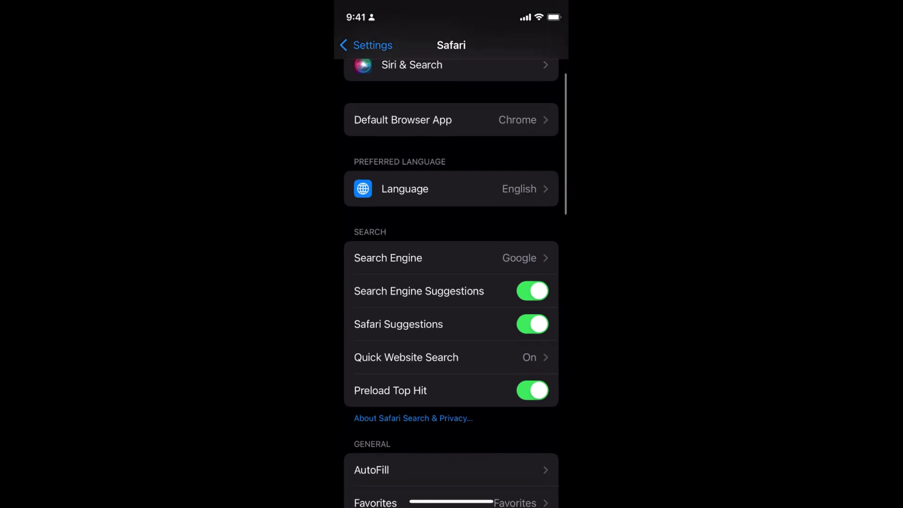
{"action": "scroll", "coordinate": [452, 283], "scroll_direction": "down", "scroll_amount": 5}
{"action": "scroll", "coordinate": [452, 282], "scroll_direction": "down", "scroll_amount": 2}
{"action": "scroll", "coordinate": [452, 283], "scroll_direction": "down", "scroll_amount": 3}
{"action": "scroll", "coordinate": [452, 283], "scroll_direction": "down", "scroll_amount": 3}
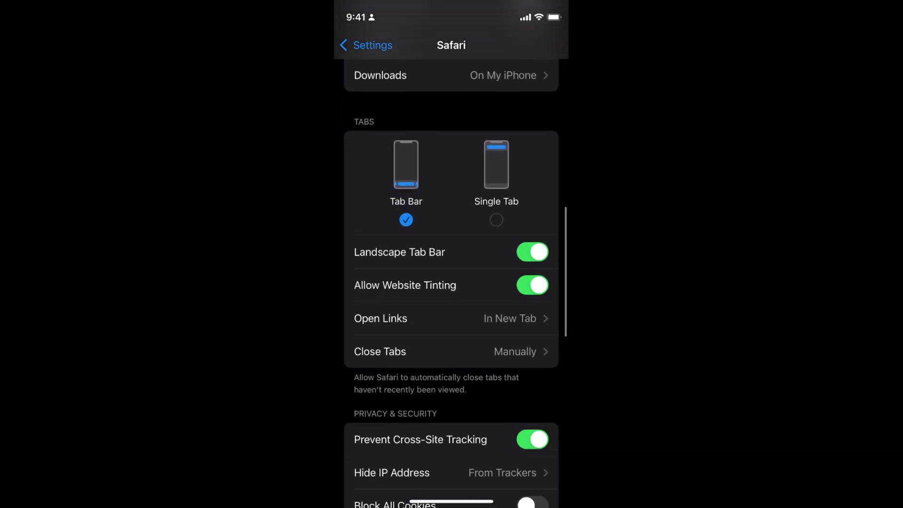
{"action": "scroll", "coordinate": [452, 282], "scroll_direction": "down", "scroll_amount": 2}
{"action": "scroll", "coordinate": [451, 283], "scroll_direction": "down", "scroll_amount": 1}
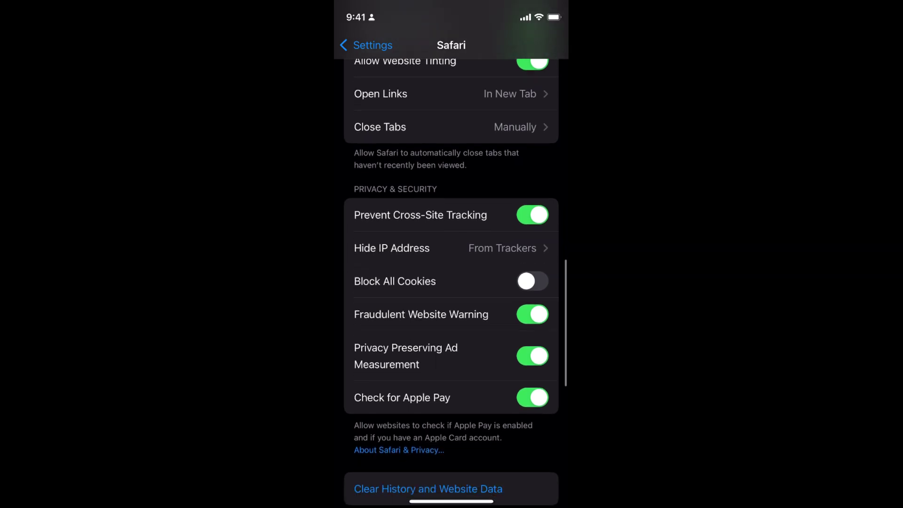